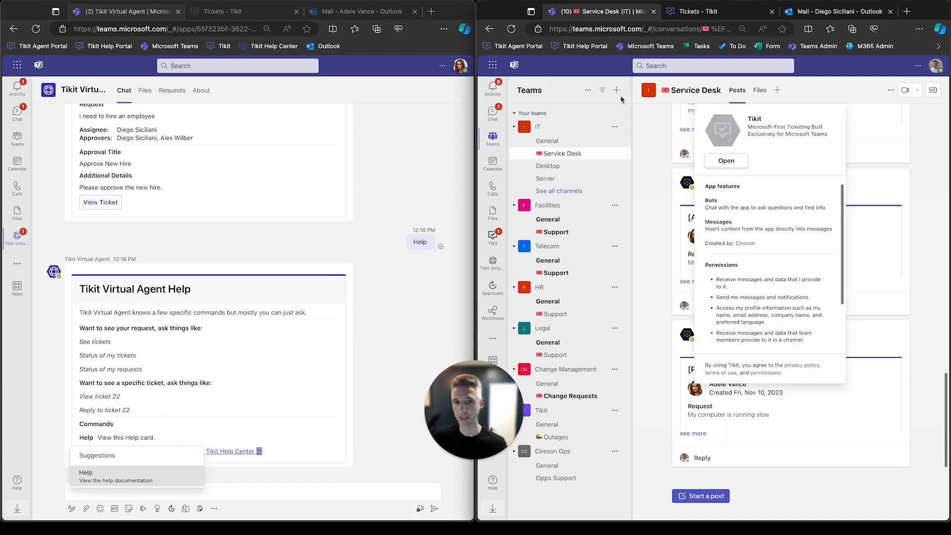
pyautogui.click(420, 117)
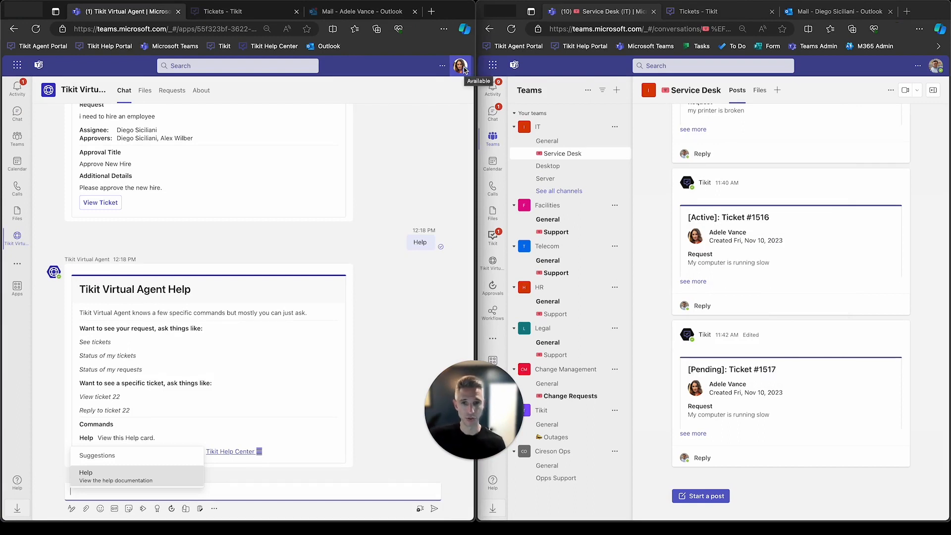
pyautogui.click(925, 139)
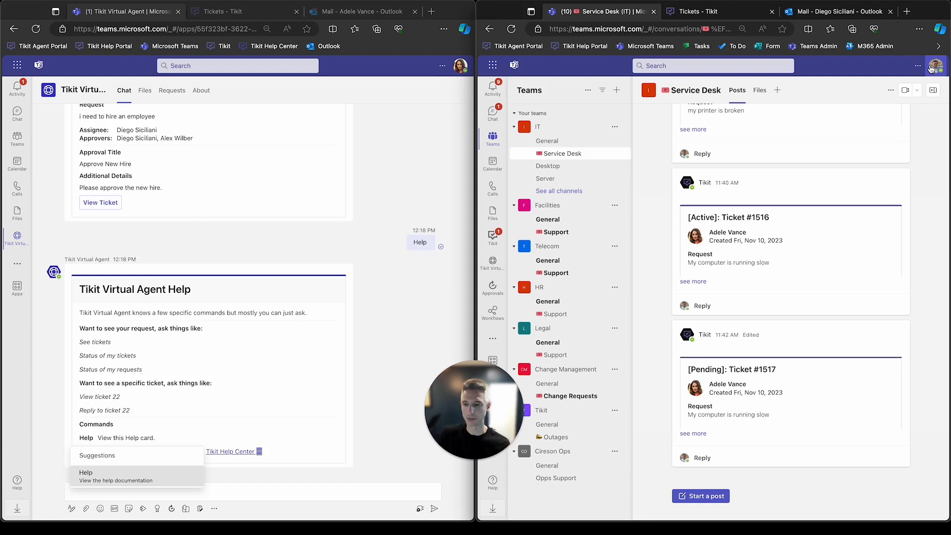
pyautogui.click(401, 202)
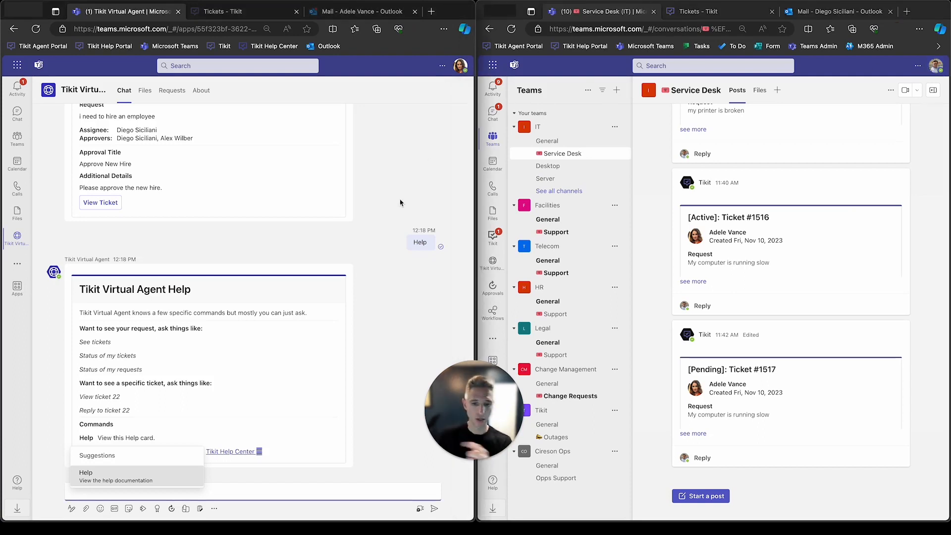
pyautogui.click(400, 202)
# Send the message "i need to hire an employee" to the Tikit Virtual Agent from the requester's chat.
pyautogui.click(241, 485)
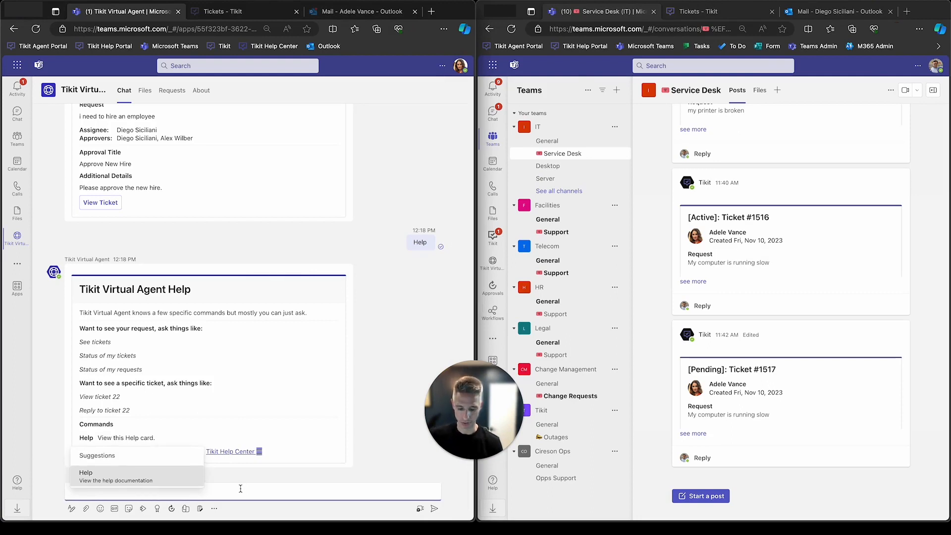
pyautogui.write('i')
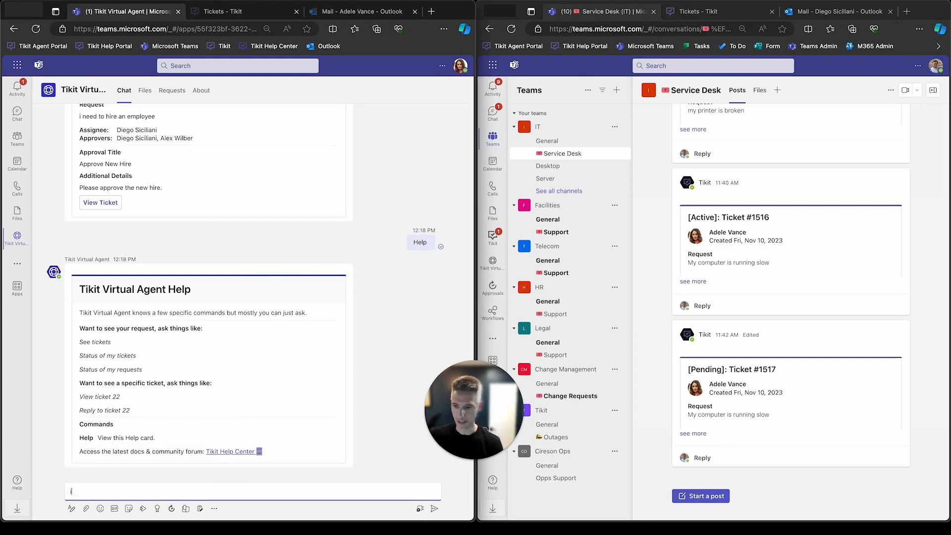
pyautogui.write(' need to hire an employee')
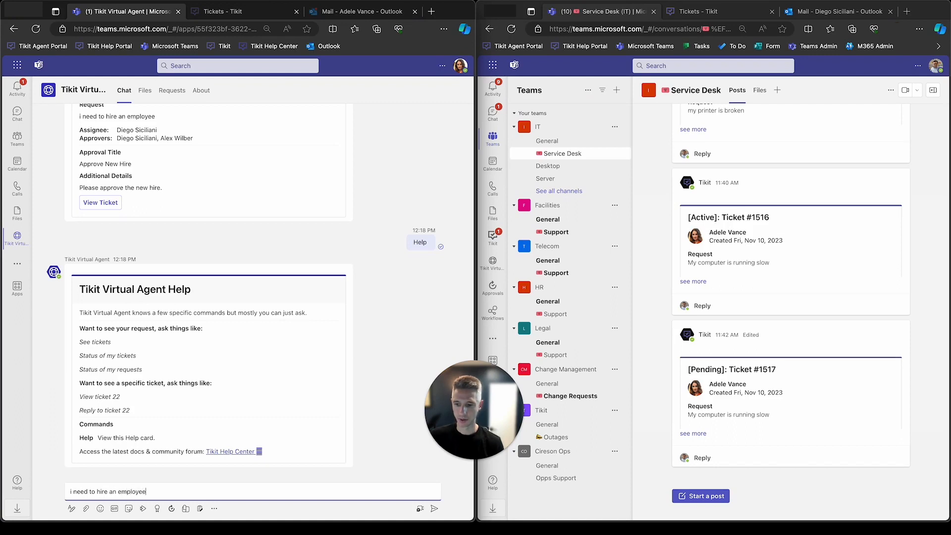
pyautogui.press('Return')
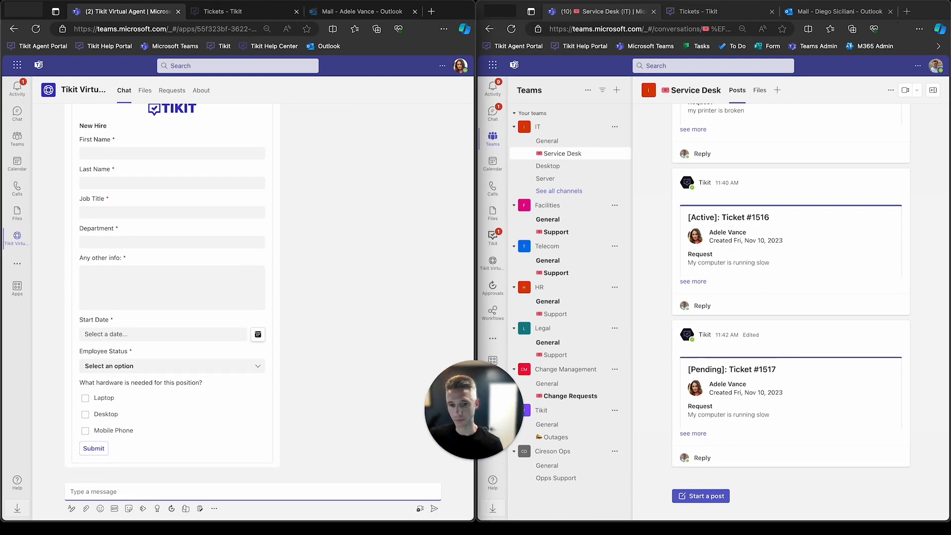
# Enter the new employee's first name and last name in the New Hire form.
pyautogui.scroll(2, 329, 399)
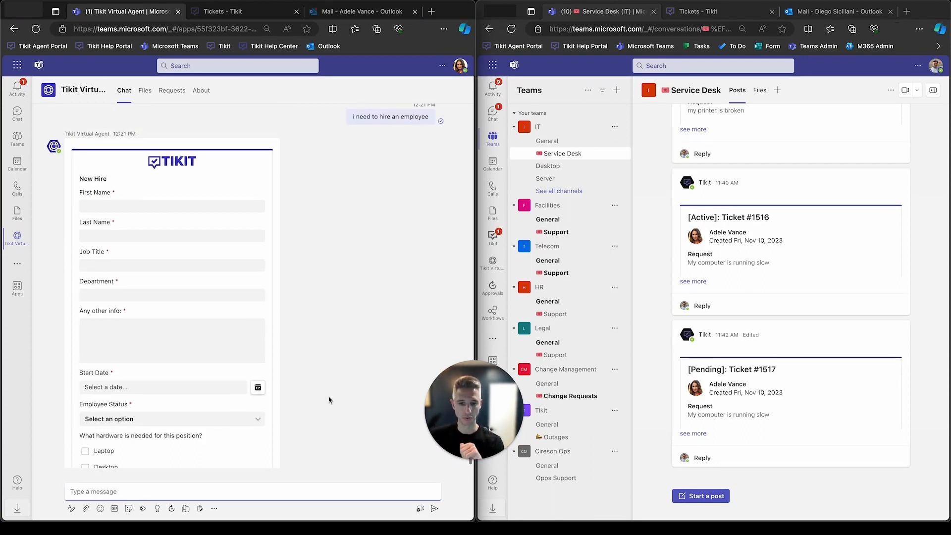
pyautogui.click(180, 205)
pyautogui.press('Tab')
pyautogui.press('Tab')
# Fill in the job title Demo Guy, the department DEV and Nope as other info in the New Hire form.
pyautogui.write('Demo Guy')
pyautogui.press('Tab')
pyautogui.write('O')
pyautogui.press('BackSpace')
pyautogui.write('DEV')
pyautogui.press('Tab')
pyautogui.write('Nope')
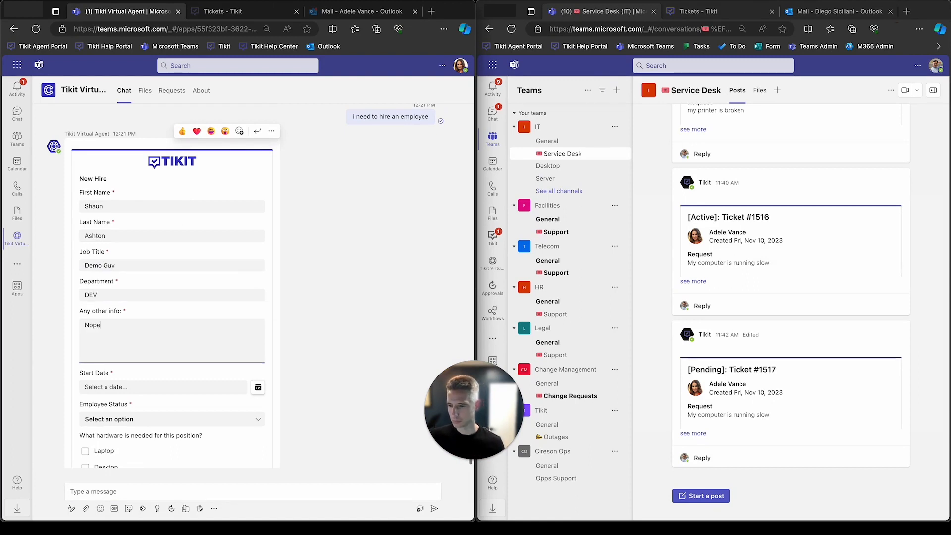
# Set the start date to November 10, 2023 and employee status to New Hire, request a laptop and mobile phone, and submit the form.
pyautogui.click(257, 388)
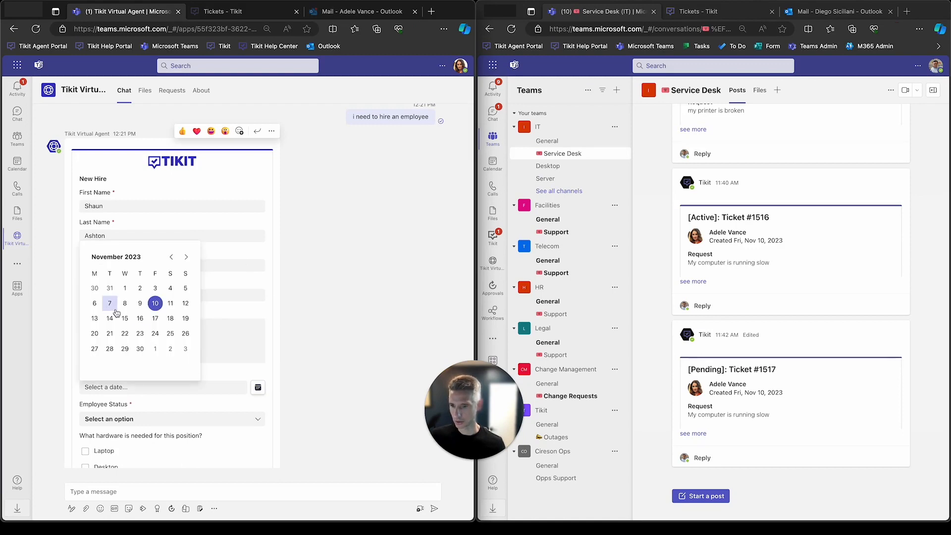
pyautogui.click(155, 303)
pyautogui.scroll(-1, 159, 307)
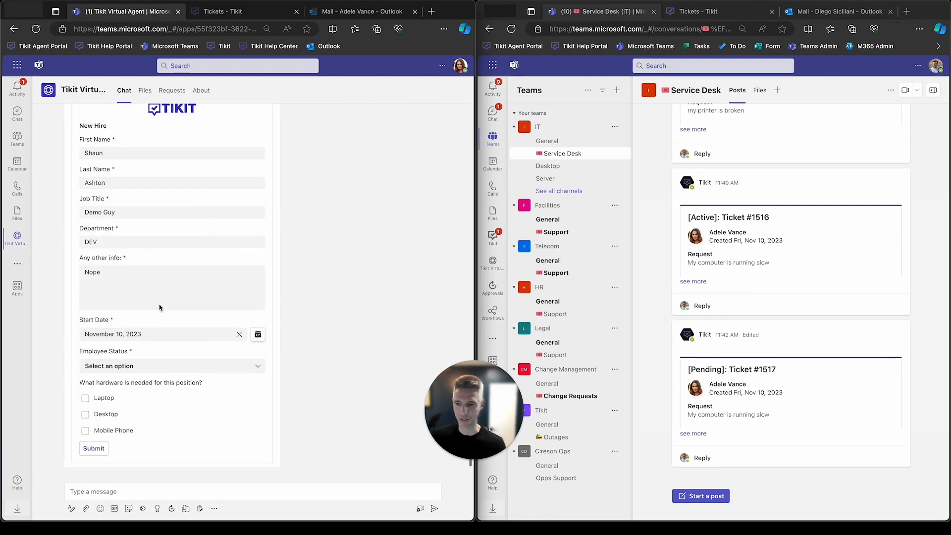
pyautogui.click(156, 366)
pyautogui.click(129, 383)
pyautogui.click(86, 398)
pyautogui.click(85, 430)
pyautogui.click(99, 448)
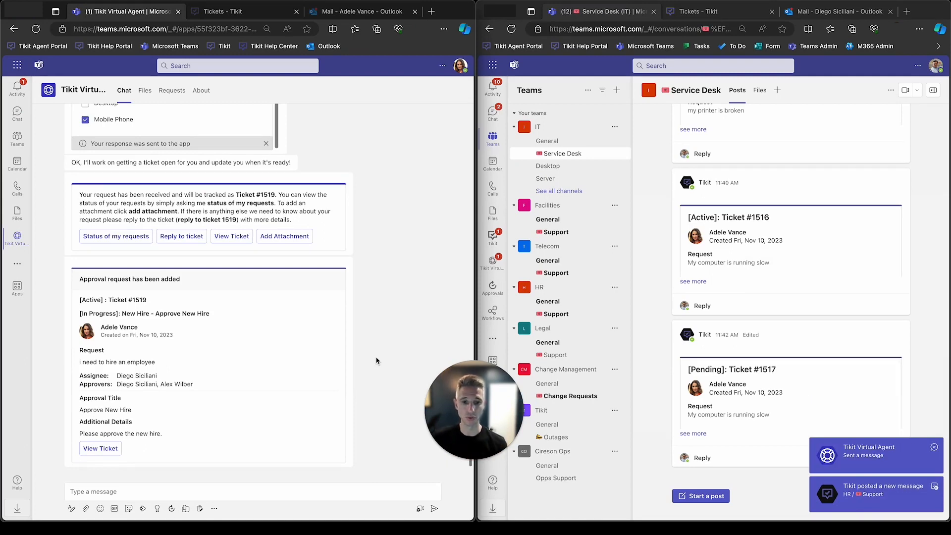
# In the agent's Teams window, open the HR team's Support channel and examine the full details of ticket #1519.
pyautogui.click(557, 314)
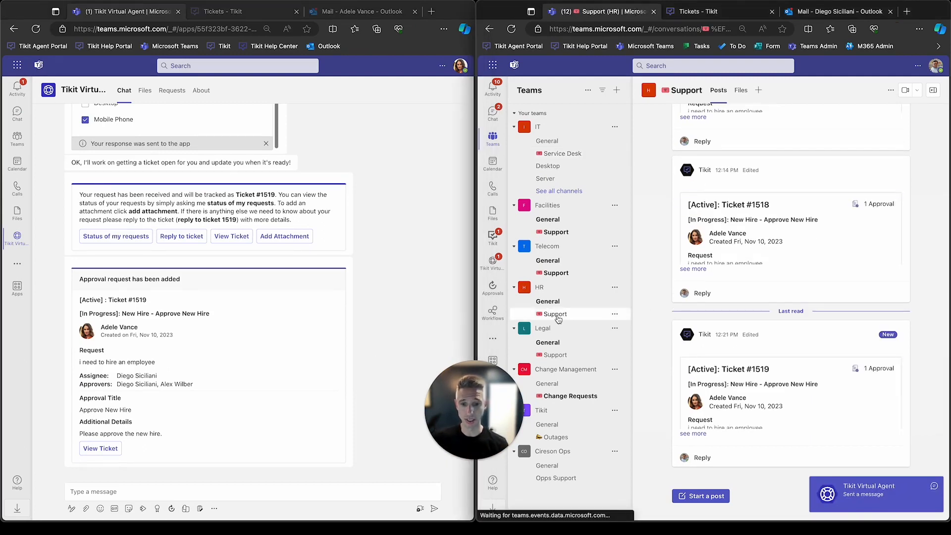
pyautogui.moveTo(700, 410)
pyautogui.click(686, 434)
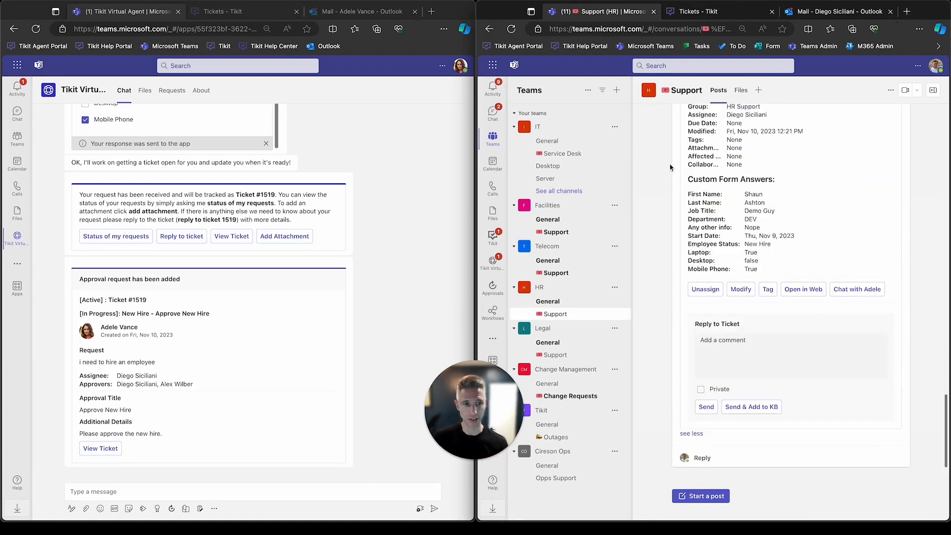
pyautogui.scroll(3, 670, 157)
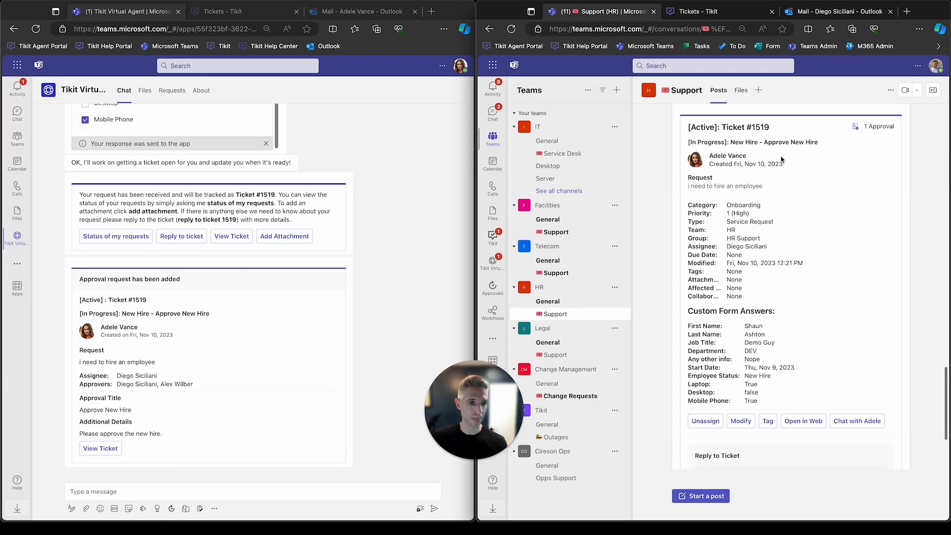
pyautogui.scroll(-1, 763, 271)
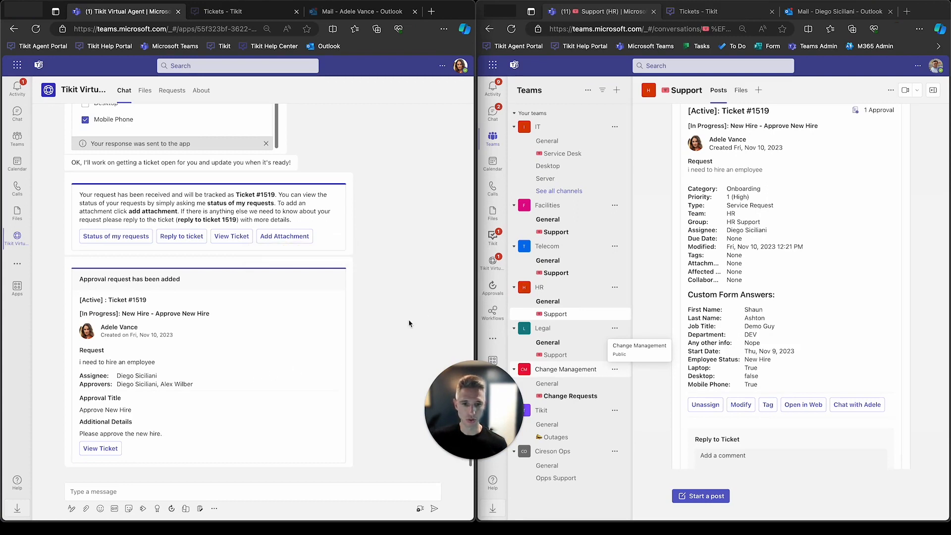
# Approve the New Hire approval request for ticket #1519 in the agent's Tikit Virtual Agent chat.
pyautogui.click(495, 264)
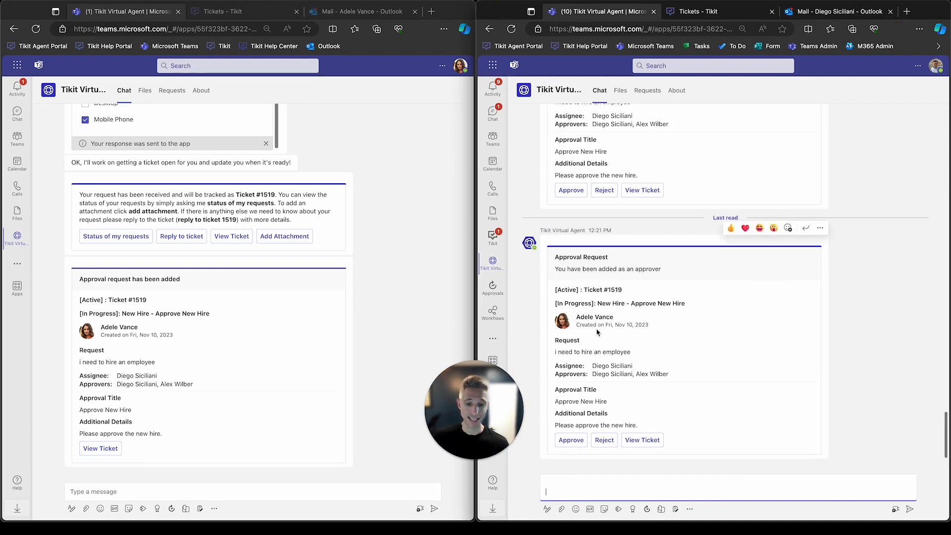
pyautogui.click(580, 442)
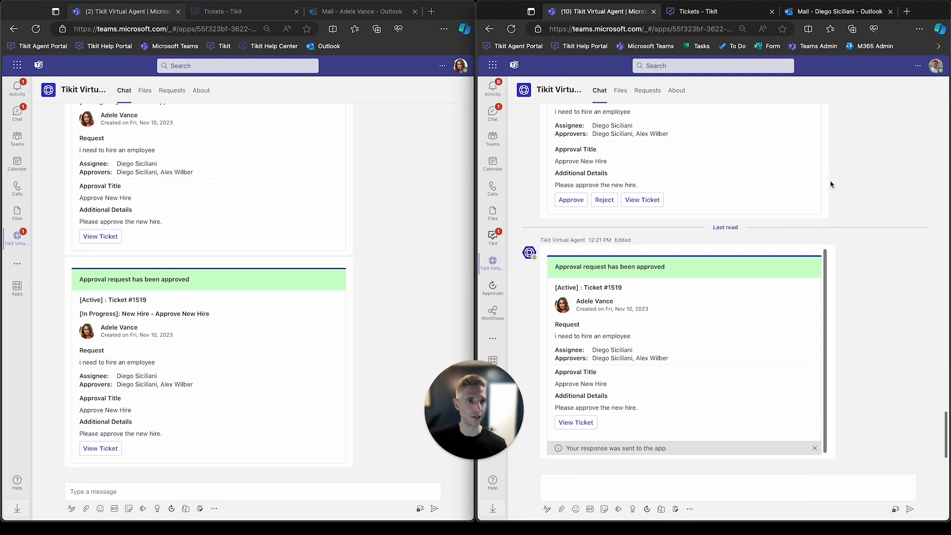
# Maximize the agent's browser window, switch to the Tikit web portal, refresh the ticket list and open ticket #1519.
pyautogui.doubleClick(927, 13)
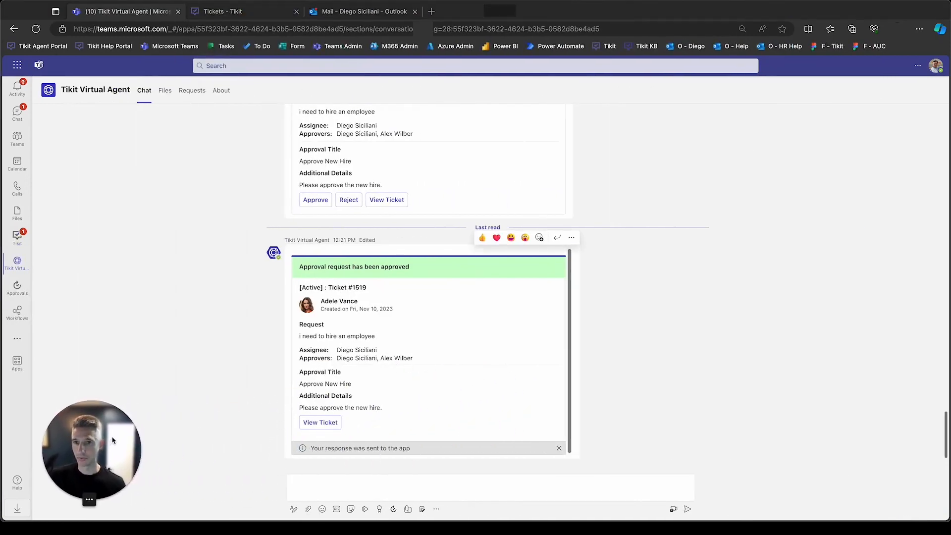
pyautogui.click(223, 11)
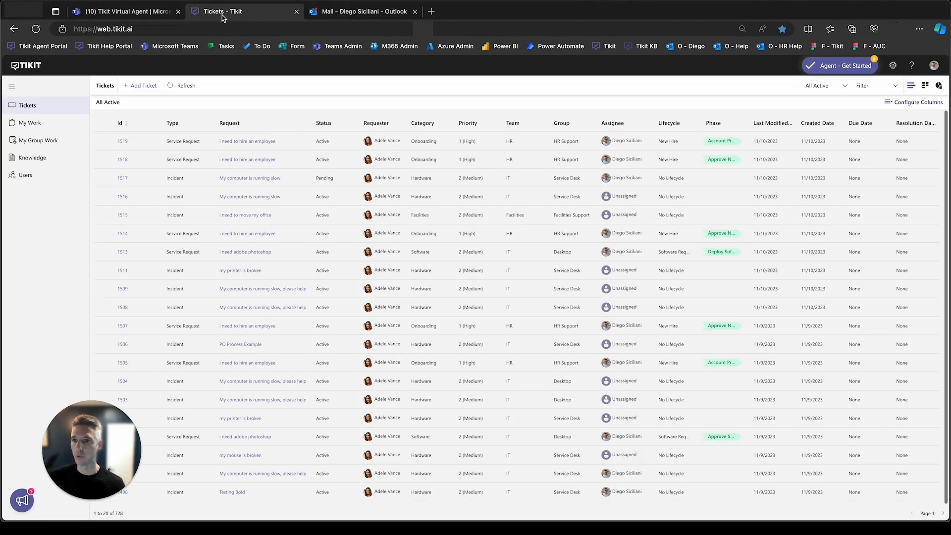
pyautogui.click(183, 90)
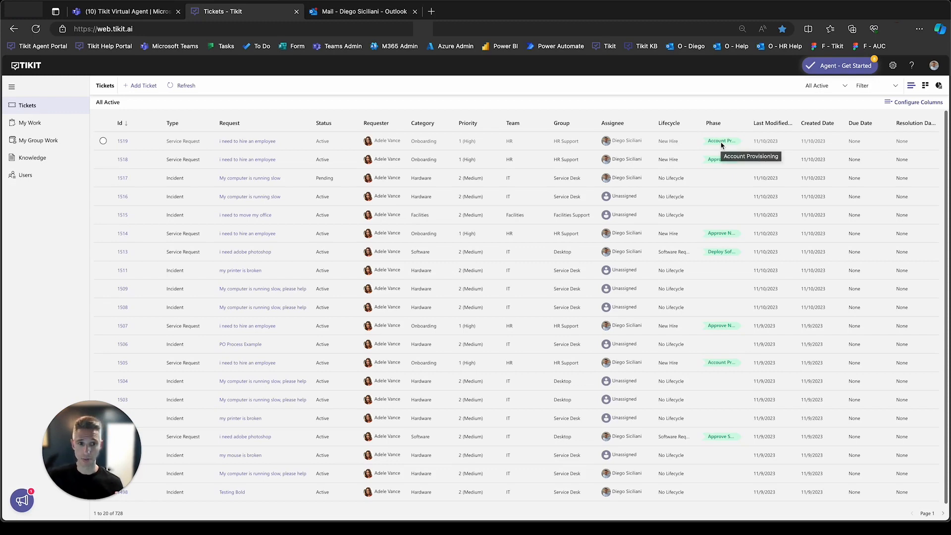
pyautogui.click(122, 142)
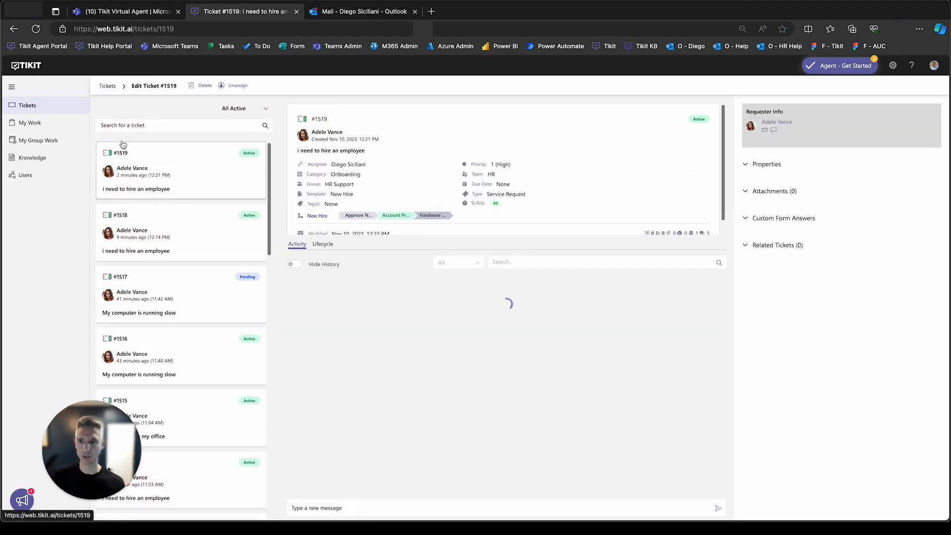
# Review the ticket's custom form answers and its Approve New Hire, Account Provisioning and Hardware Provisioning lifecycle phases.
pyautogui.click(317, 217)
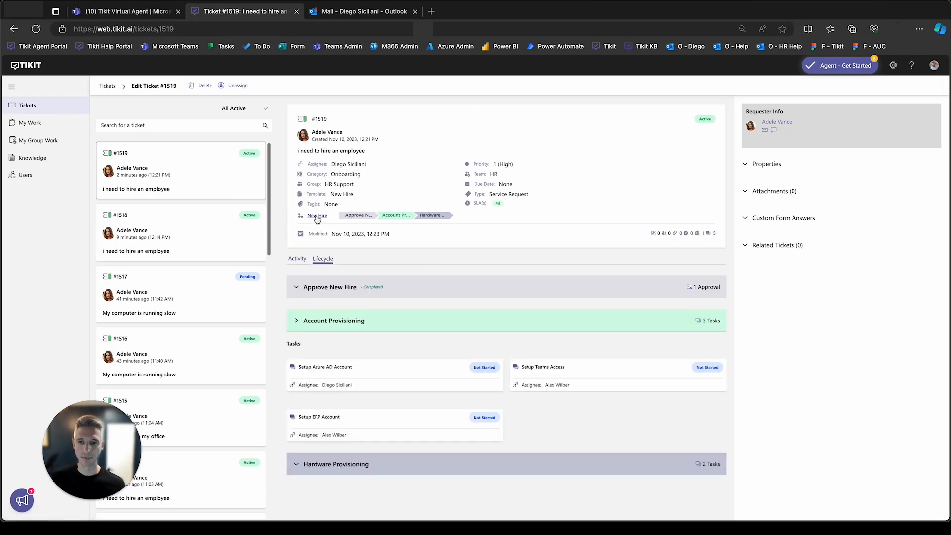
pyautogui.click(778, 224)
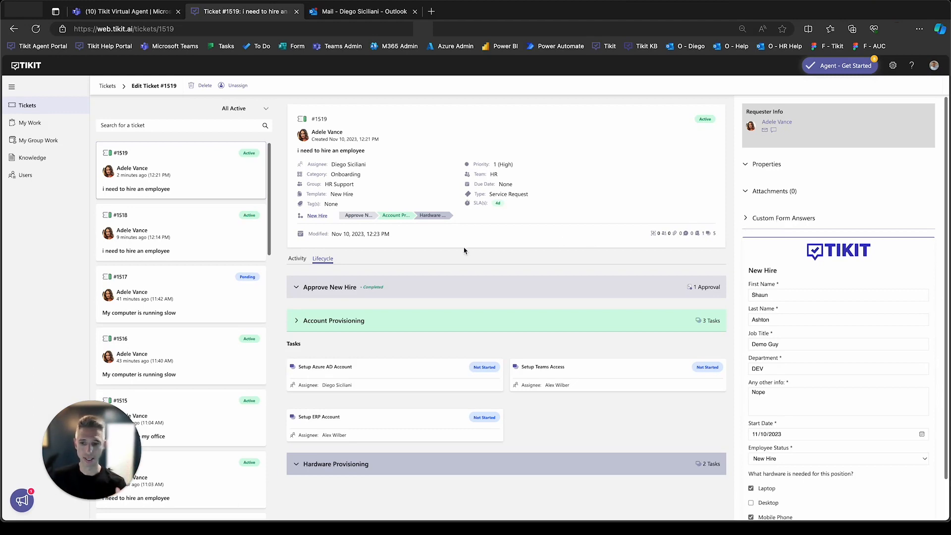
pyautogui.click(360, 219)
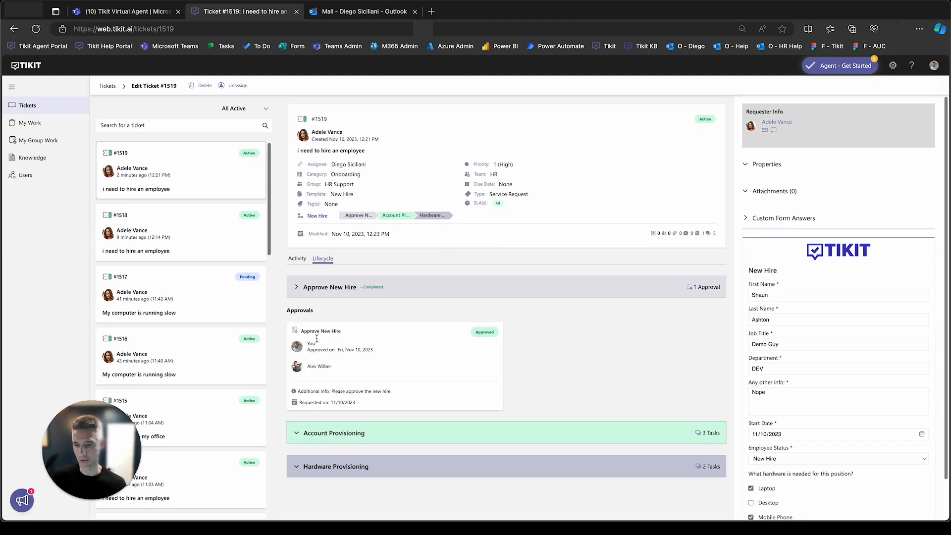
pyautogui.click(395, 217)
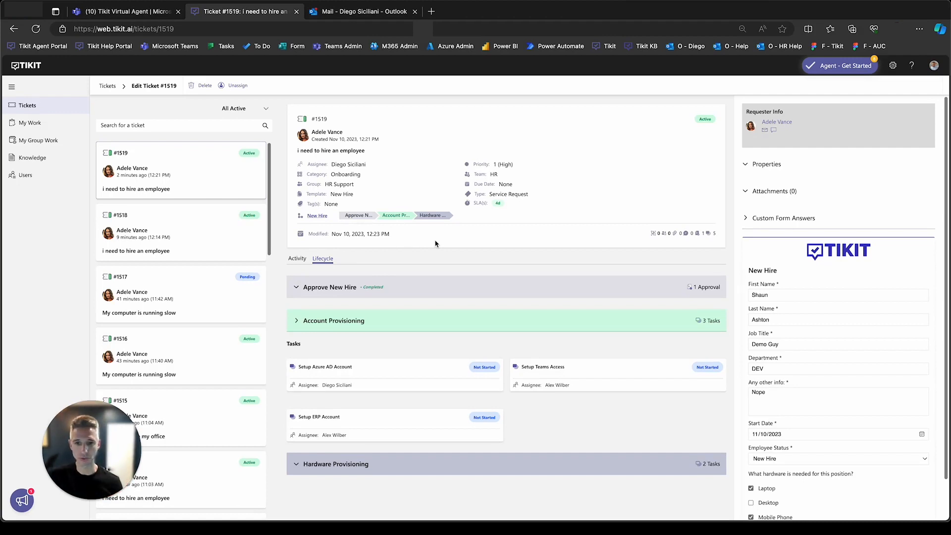
pyautogui.click(430, 216)
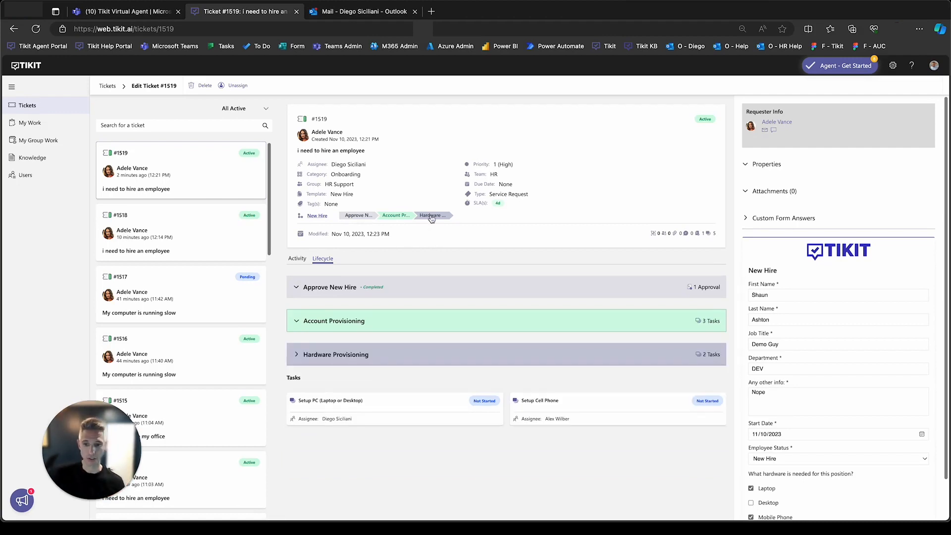
pyautogui.click(405, 217)
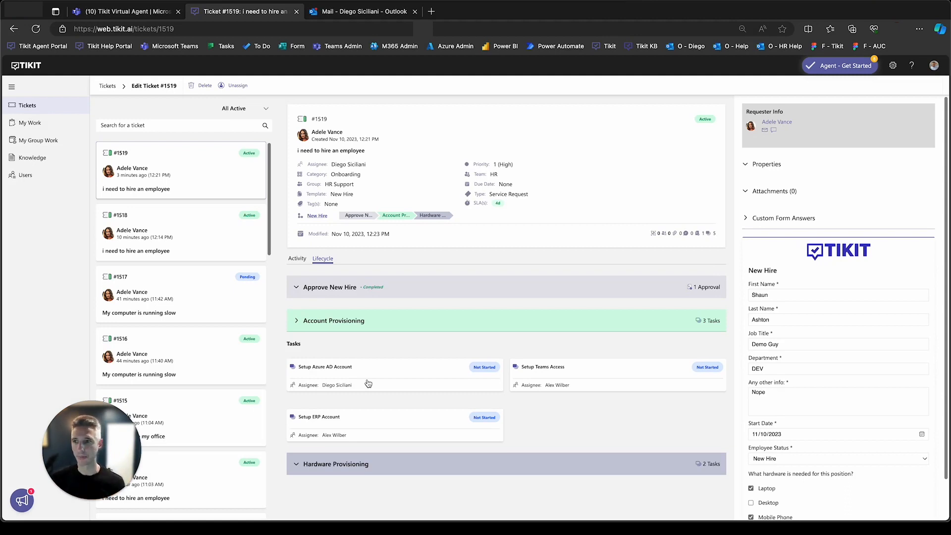
# List all items in My Work and open the Setup Azure AD Account task of ticket #1519.
pyautogui.click(51, 125)
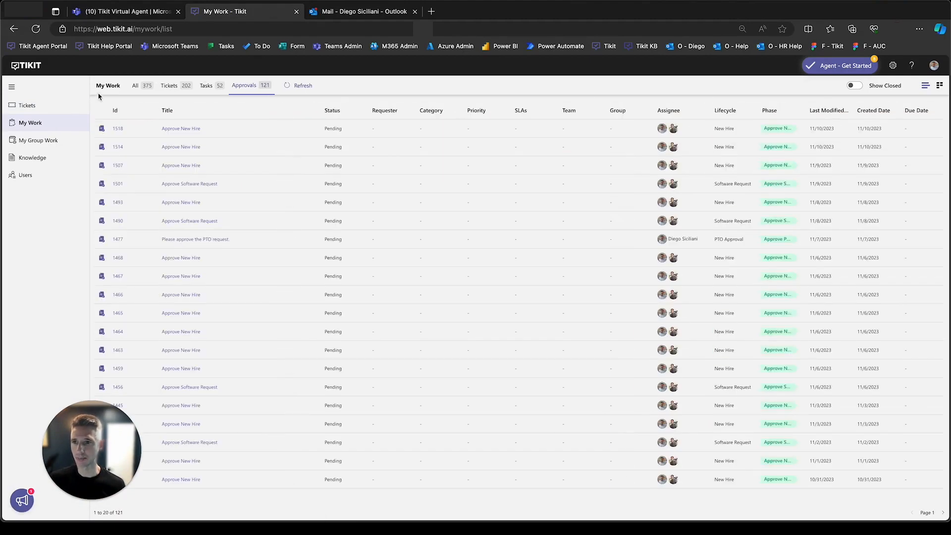
pyautogui.click(145, 86)
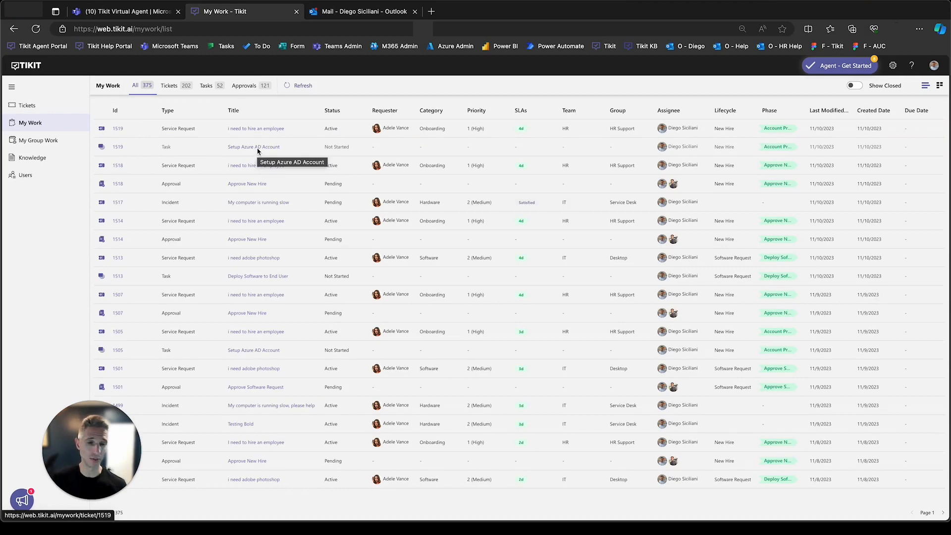
pyautogui.click(120, 148)
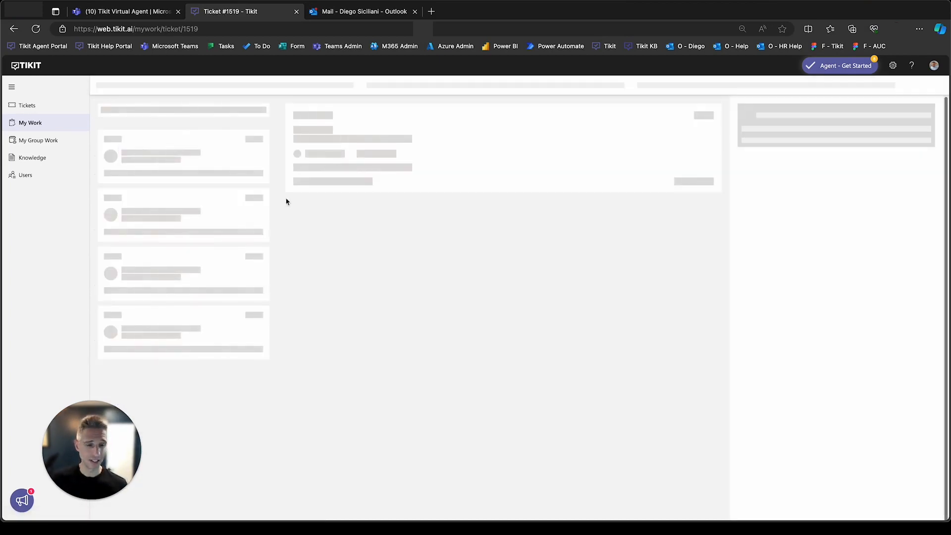